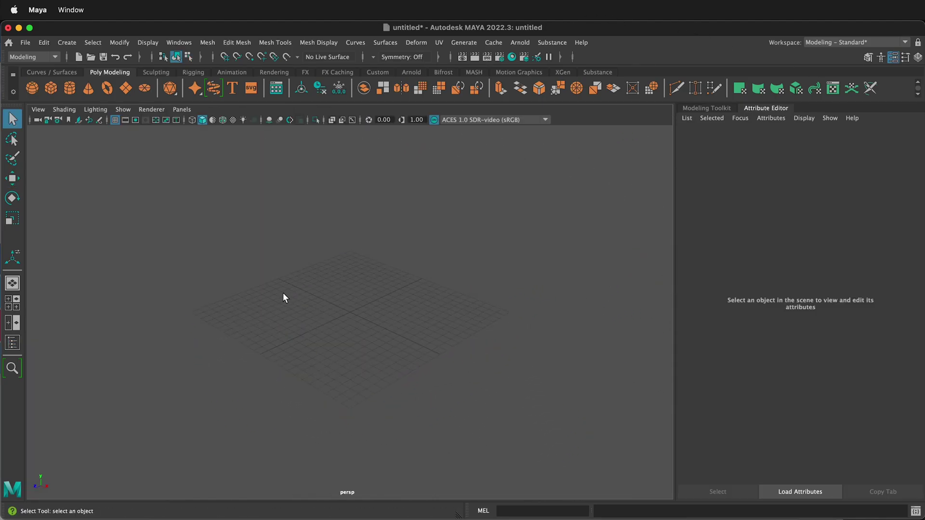
Step: Draw a CV curve with 14 control vertices on the grid, forming a wide outer loop that turns back into a smaller inner loop
{"action": "left_click", "coordinate": [67, 43]}
{"action": "mouse_move", "coordinate": [122, 128]}
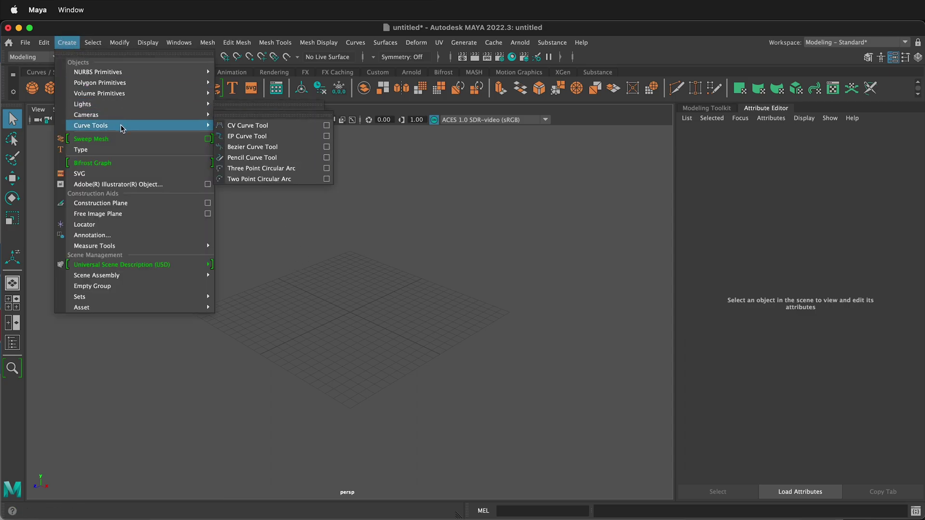
{"action": "left_click", "coordinate": [232, 127]}
{"action": "left_click", "coordinate": [333, 350]}
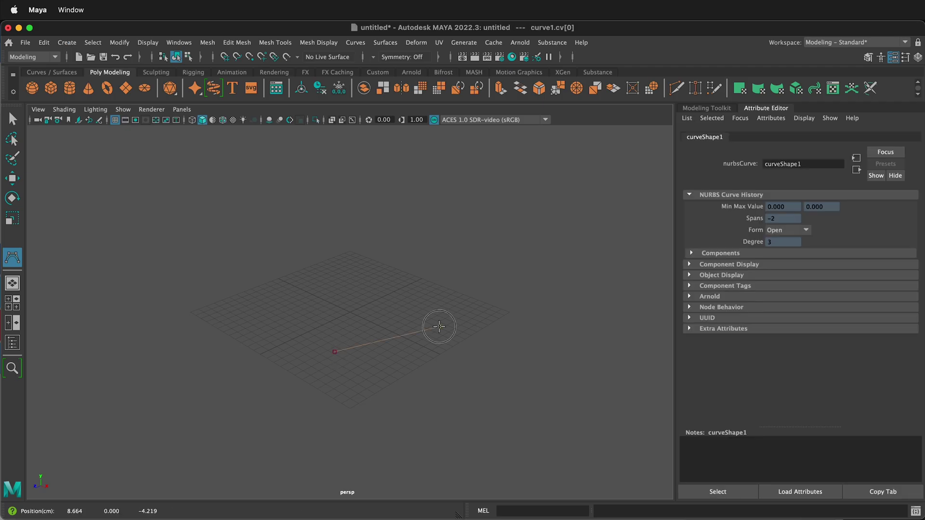
{"action": "left_click", "coordinate": [440, 326]}
{"action": "left_click", "coordinate": [507, 282]}
{"action": "left_click", "coordinate": [444, 205]}
{"action": "left_click", "coordinate": [332, 199]}
{"action": "left_click", "coordinate": [252, 217]}
{"action": "left_click", "coordinate": [188, 277]}
{"action": "left_click", "coordinate": [217, 347]}
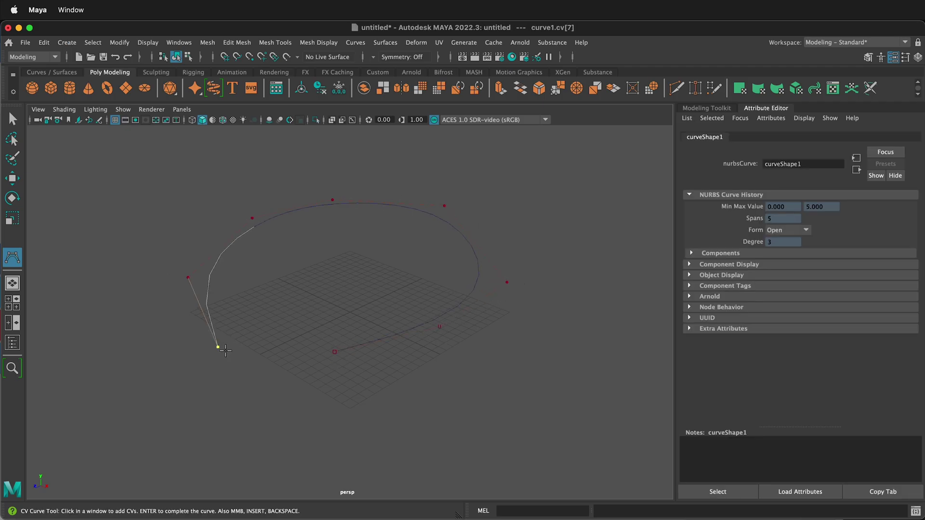
{"action": "left_click", "coordinate": [276, 329]}
{"action": "left_click", "coordinate": [308, 267]}
{"action": "left_click", "coordinate": [370, 236]}
{"action": "left_click", "coordinate": [427, 249]}
{"action": "left_click", "coordinate": [398, 288]}
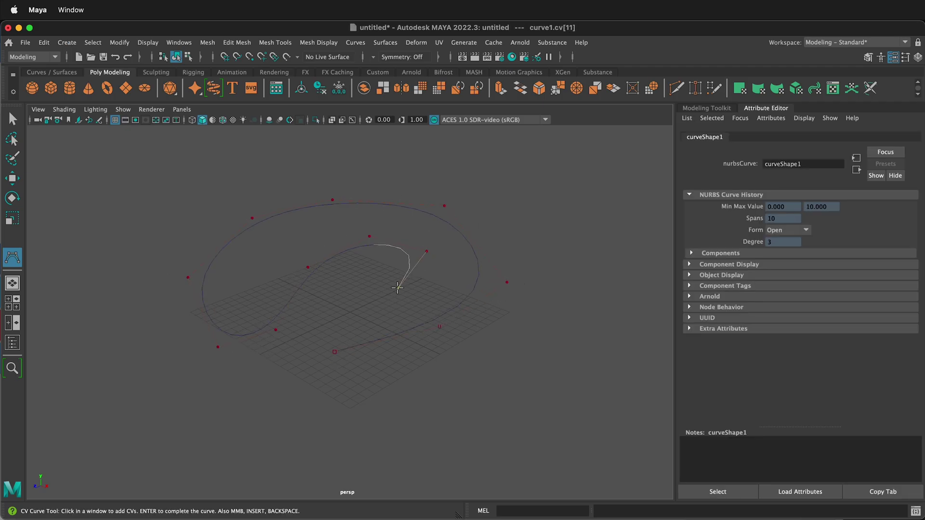
{"action": "left_click", "coordinate": [354, 308]}
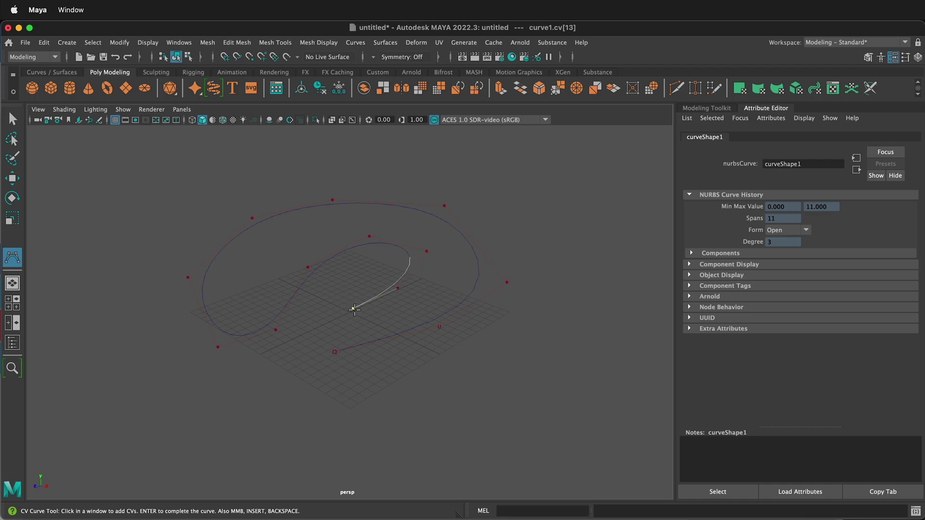
{"action": "key", "text": "Return"}
Step: Raise the two control vertices at the back of the curve's outer loop high above the grid
{"action": "mouse_move", "coordinate": [354, 309]}
{"action": "left_mouse_down", "text": "alt"}
{"action": "mouse_move", "coordinate": [369, 293]}
{"action": "mouse_move", "coordinate": [356, 304]}
{"action": "mouse_move", "coordinate": [356, 293]}
{"action": "left_mouse_up", "text": "alt"}
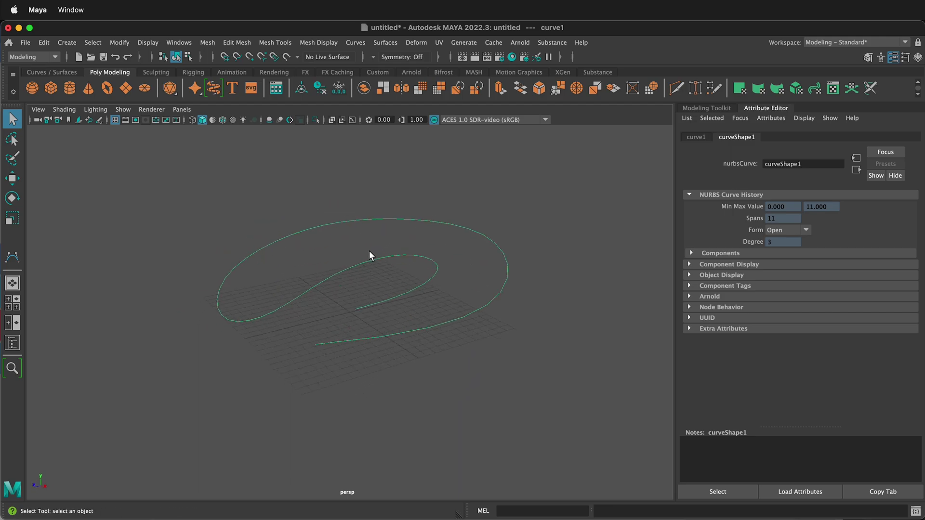
{"action": "right_click_drag", "start_coordinate": [370, 253], "coordinate": [317, 254]}
{"action": "left_click_drag", "start_coordinate": [280, 205], "coordinate": [453, 232]}
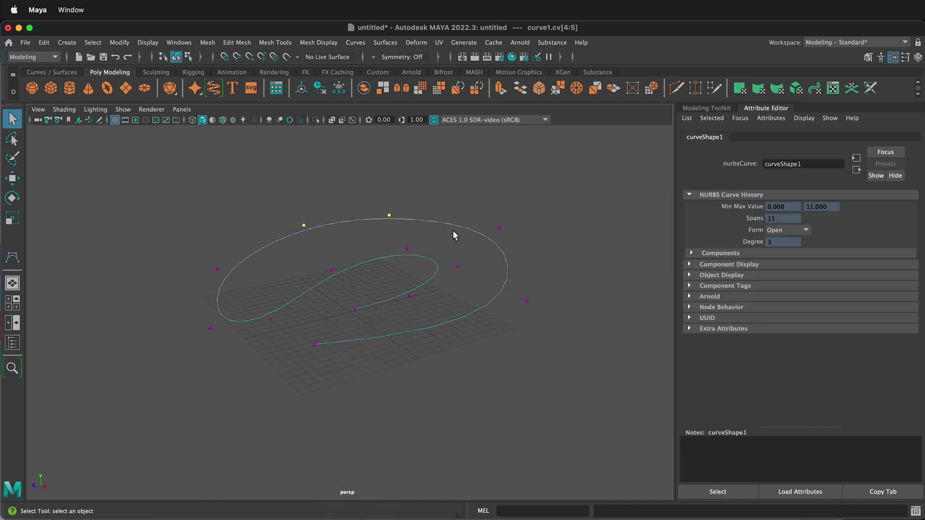
{"action": "key", "text": "w"}
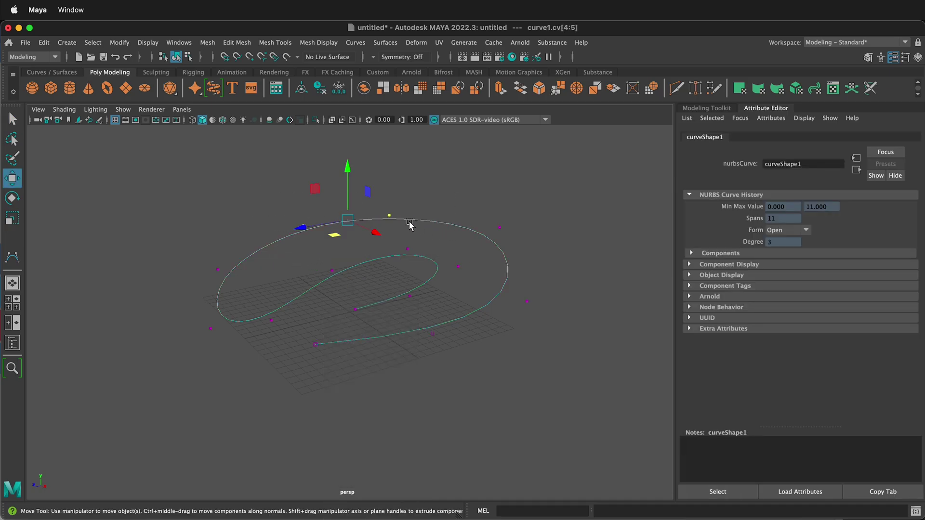
{"action": "left_click", "coordinate": [344, 164]}
{"action": "left_click_drag", "start_coordinate": [294, 193], "coordinate": [430, 234]}
{"action": "left_click_drag", "start_coordinate": [348, 170], "coordinate": [348, 81]}
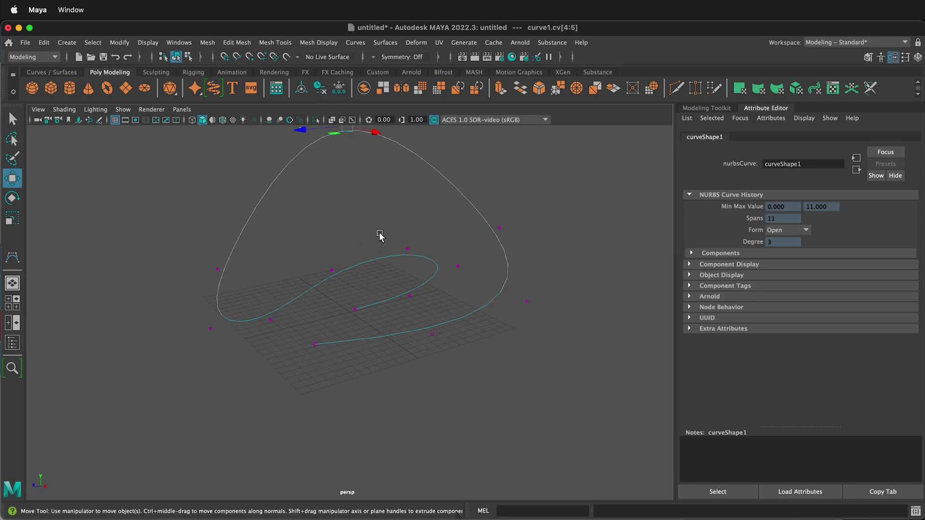
Step: Lower the control vertices at the inner loop's turn and reposition the outer loop's side vertices to give the curve varied height
{"action": "left_click_drag", "start_coordinate": [374, 218], "coordinate": [475, 282]}
{"action": "left_click_drag", "start_coordinate": [433, 209], "coordinate": [435, 271]}
{"action": "left_click", "coordinate": [527, 301]}
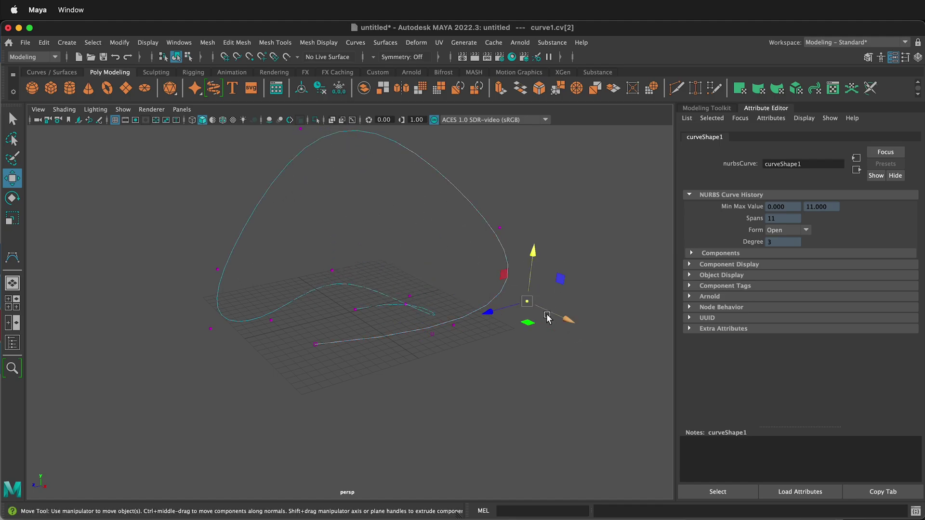
{"action": "left_click_drag", "start_coordinate": [531, 253], "coordinate": [530, 163]}
{"action": "left_click_drag", "start_coordinate": [161, 243], "coordinate": [259, 284]}
{"action": "left_click_drag", "start_coordinate": [236, 244], "coordinate": [282, 217], "text": "alt"}
{"action": "left_click_drag", "start_coordinate": [186, 192], "coordinate": [166, 201], "text": "alt"}
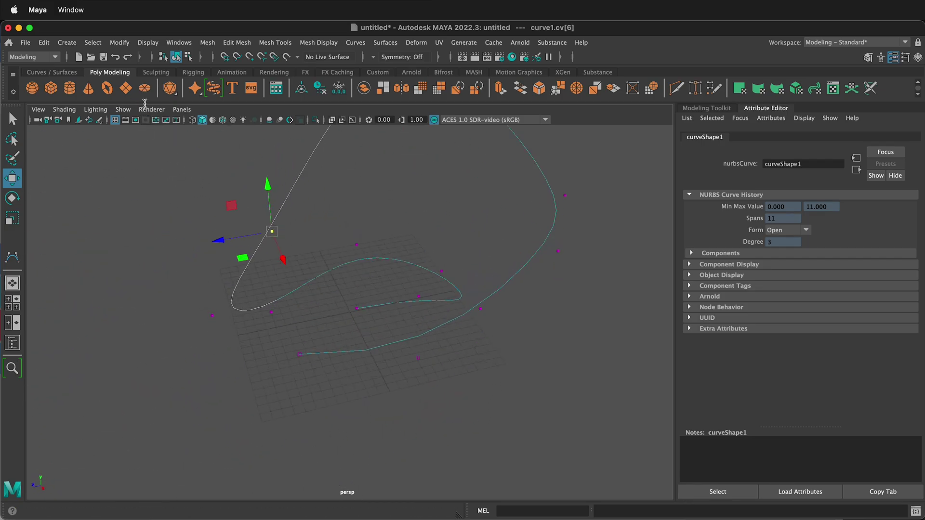
Step: Create a polygon plane and reduce its width and height subdivisions to leave a single face
{"action": "left_click", "coordinate": [126, 90]}
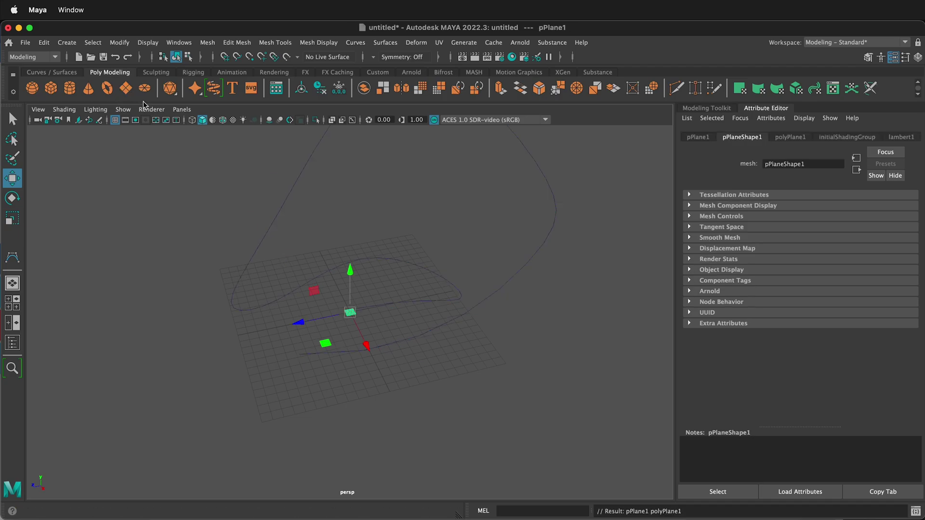
{"action": "scroll", "coordinate": [360, 313], "scroll_direction": "up", "scroll_amount": 5}
{"action": "scroll", "coordinate": [360, 314], "scroll_direction": "up", "scroll_amount": 5}
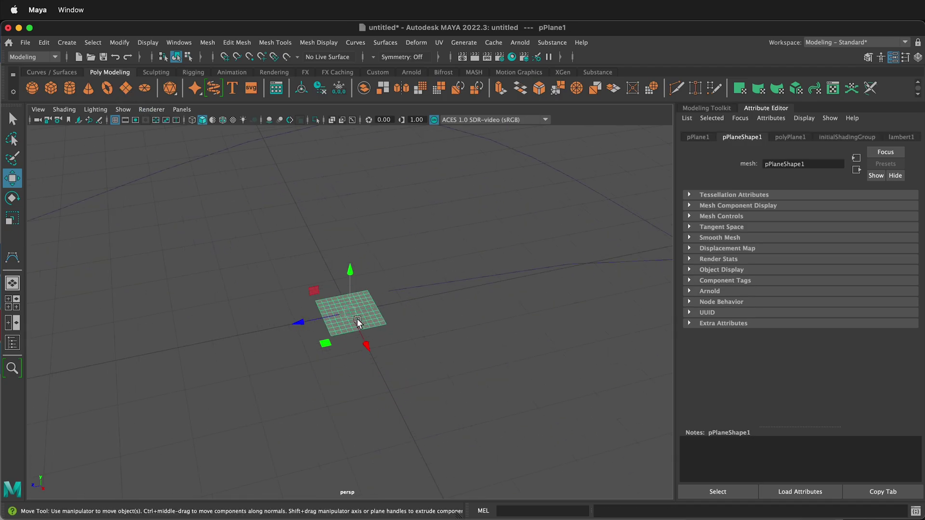
{"action": "left_click", "coordinate": [796, 136]}
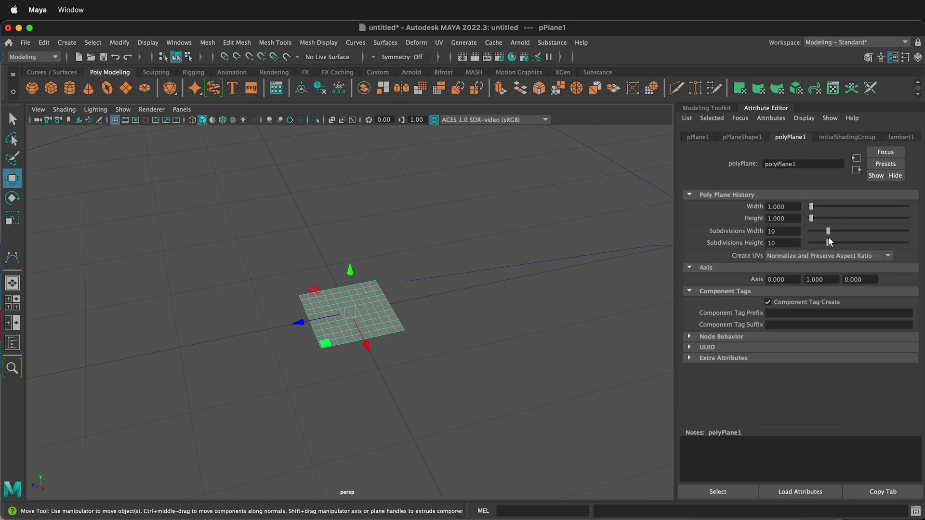
{"action": "left_click_drag", "start_coordinate": [828, 231], "coordinate": [773, 241]}
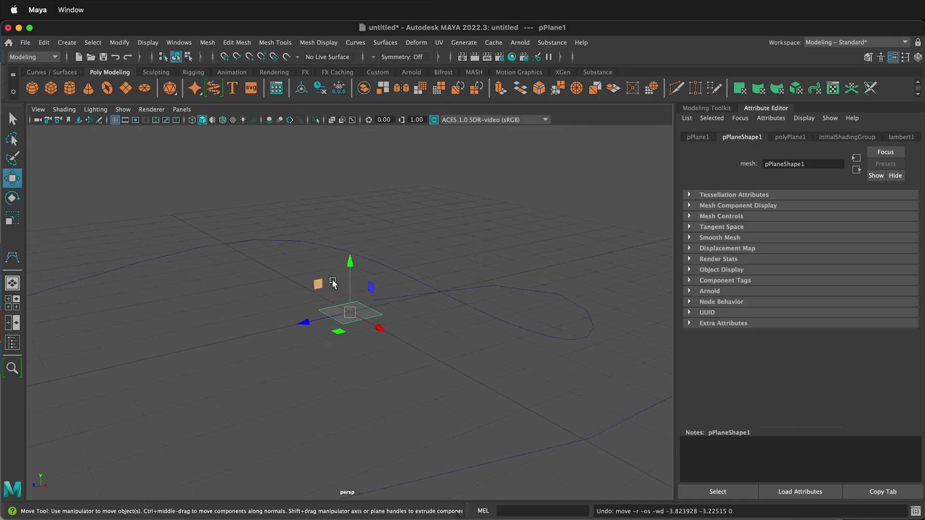
Step: Snap the plane onto the inner end of the curve near the grid's centre
{"action": "key", "text": "c"}
{"action": "middle_click", "coordinate": [386, 297]}
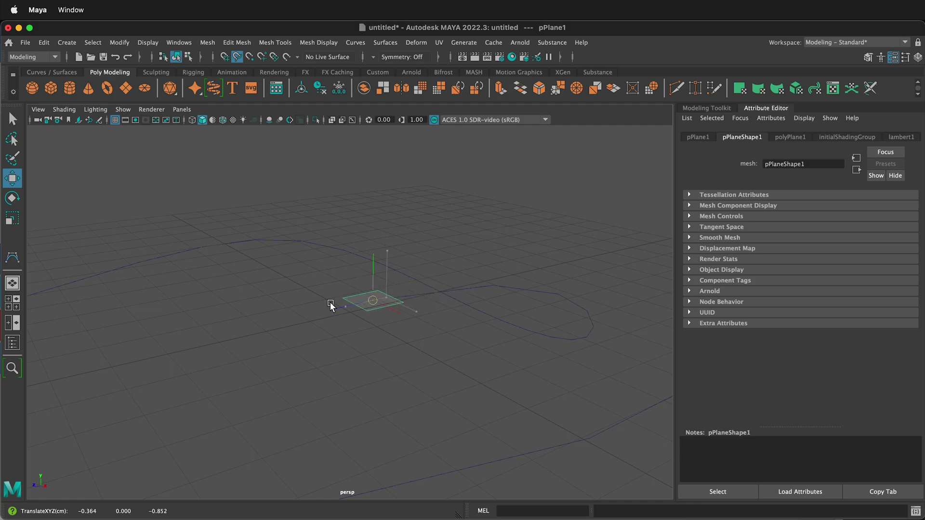
{"action": "middle_click_drag", "start_coordinate": [331, 303], "coordinate": [331, 304]}
Step: Rotate the plane upright so it faces along the curve's end and scale it uniformly to about 4 times its size
{"action": "key", "text": "e"}
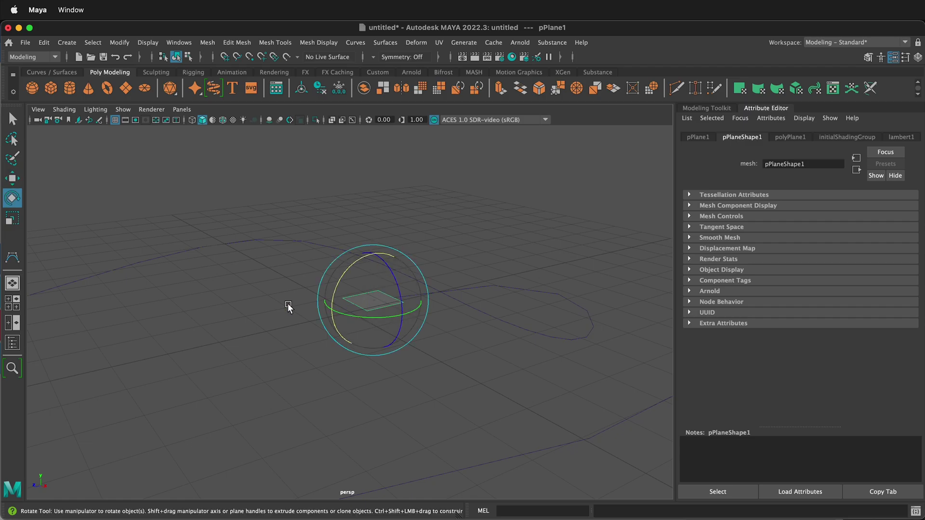
{"action": "left_click_drag", "start_coordinate": [359, 269], "coordinate": [303, 289]}
{"action": "key", "text": "r"}
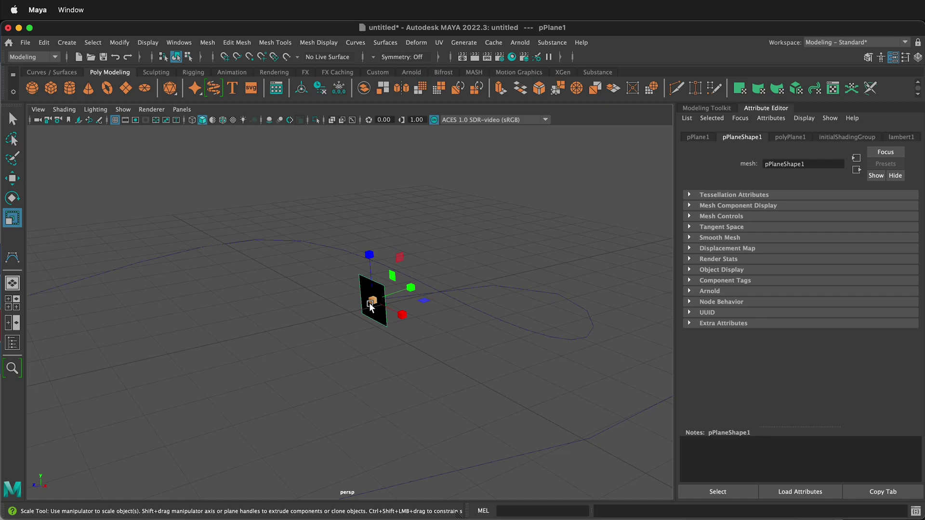
{"action": "left_click_drag", "start_coordinate": [372, 304], "coordinate": [395, 239]}
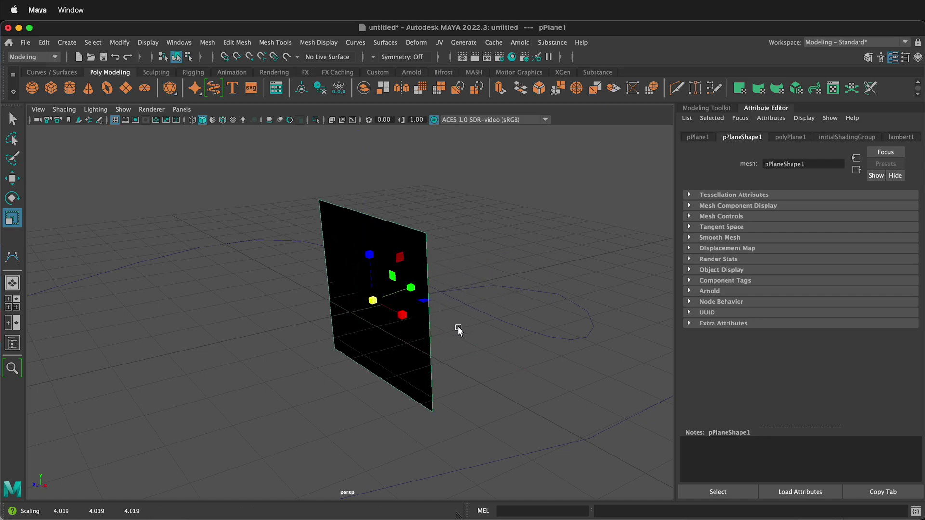
Step: Select the plane's face together with the curve and extrude the face along the curve
{"action": "left_click_drag", "start_coordinate": [461, 327], "coordinate": [411, 332], "text": "alt"}
{"action": "right_click_drag", "start_coordinate": [398, 259], "coordinate": [403, 288]}
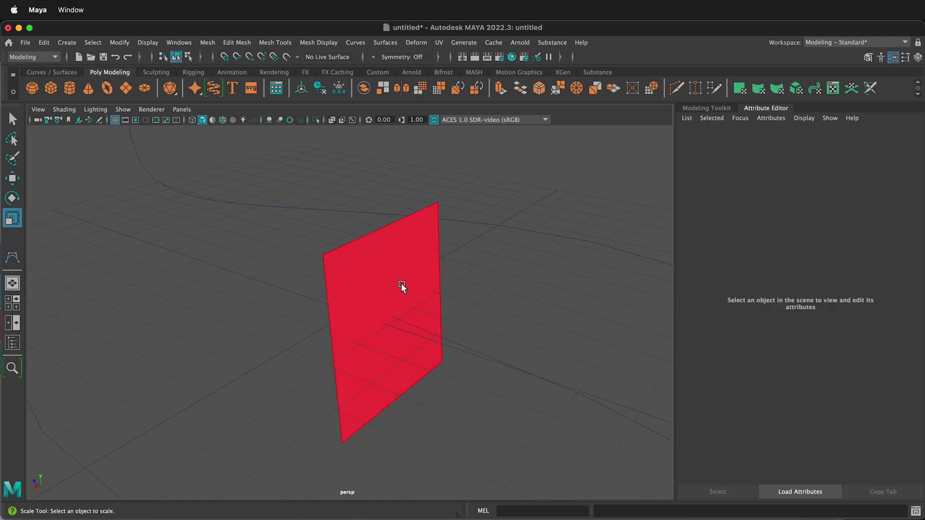
{"action": "left_click", "coordinate": [357, 318]}
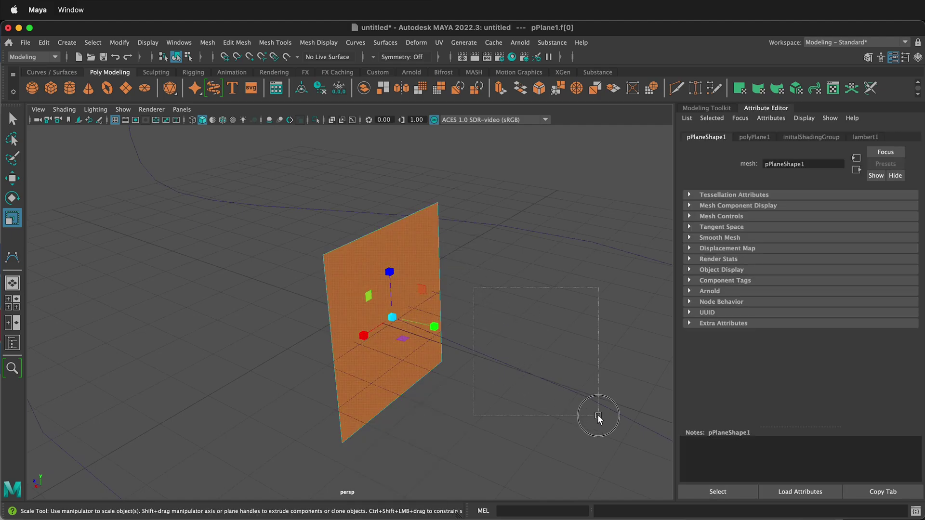
{"action": "left_click", "coordinate": [481, 351]}
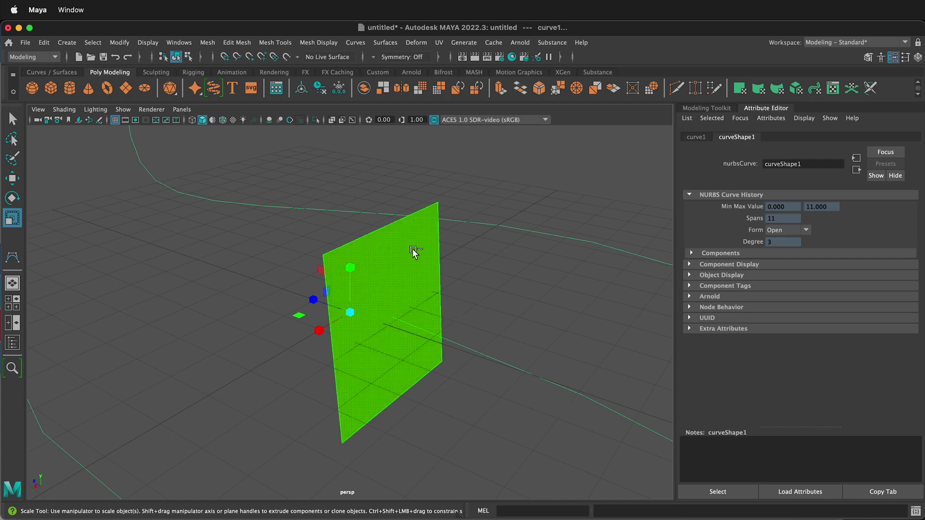
{"action": "right_click_drag", "start_coordinate": [413, 248], "coordinate": [411, 282], "text": "shift"}
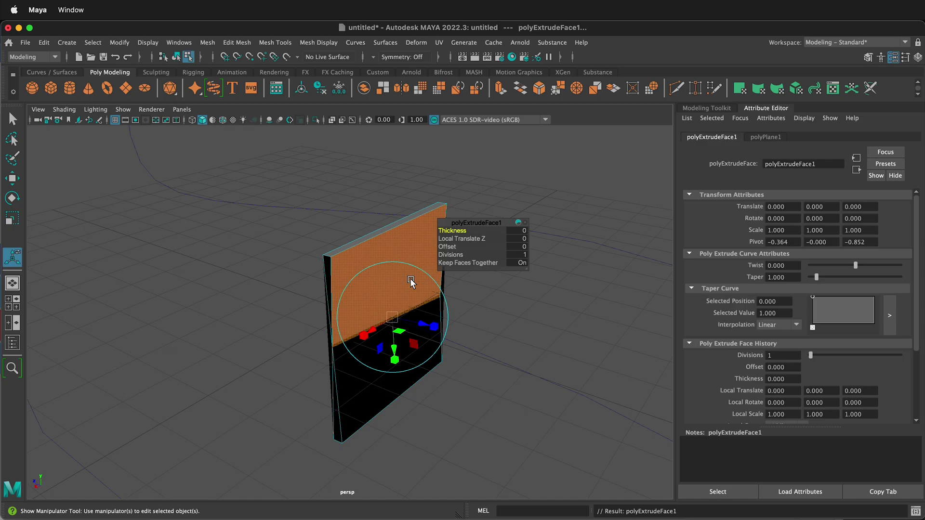
Step: Try 17 and 12 divisions on the extrusion to make it follow the curve
{"action": "scroll", "coordinate": [273, 337], "scroll_direction": "down", "scroll_amount": 5}
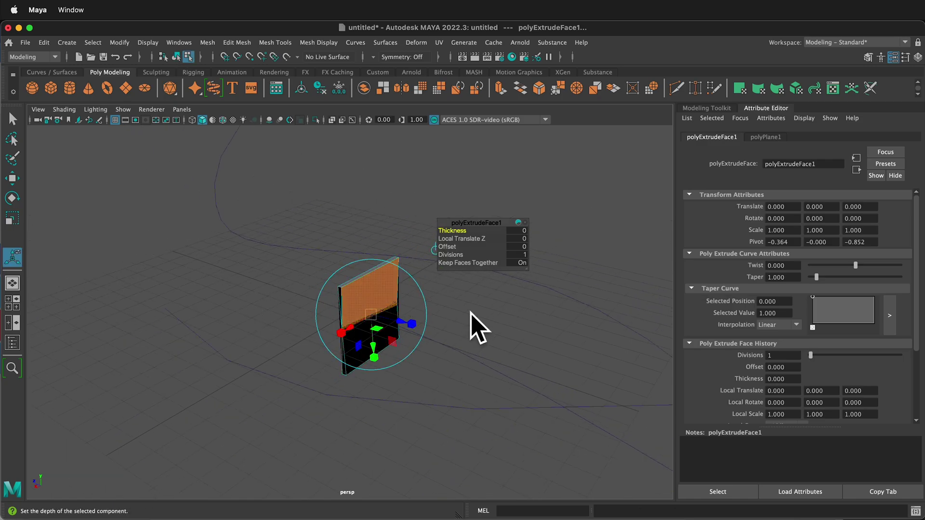
{"action": "left_click", "coordinate": [525, 255]}
{"action": "middle_click_drag", "start_coordinate": [458, 256], "coordinate": [499, 256]}
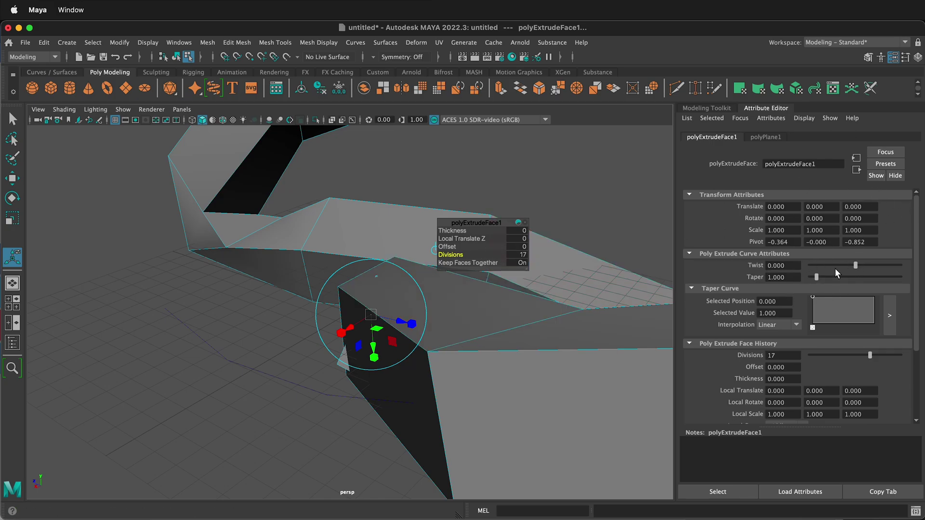
{"action": "scroll", "coordinate": [837, 274], "scroll_direction": "down", "scroll_amount": 5}
{"action": "left_click_drag", "start_coordinate": [871, 259], "coordinate": [852, 260]}
{"action": "scroll", "coordinate": [502, 310], "scroll_direction": "down", "scroll_amount": 5}
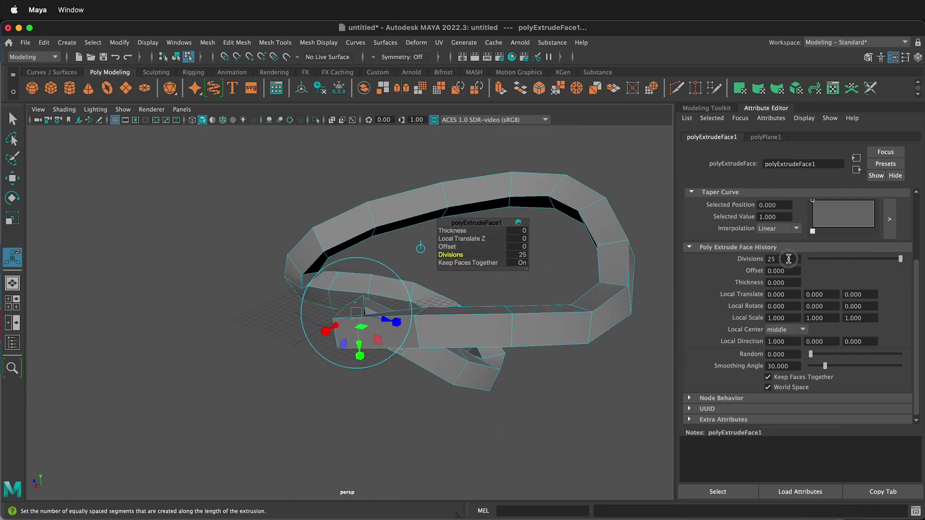
Step: Enter 45 divisions for the extrusion and reduce the count to 34
{"action": "left_click_drag", "start_coordinate": [789, 260], "coordinate": [743, 260]}
{"action": "type", "text": "45"}
{"action": "key", "text": "Return"}
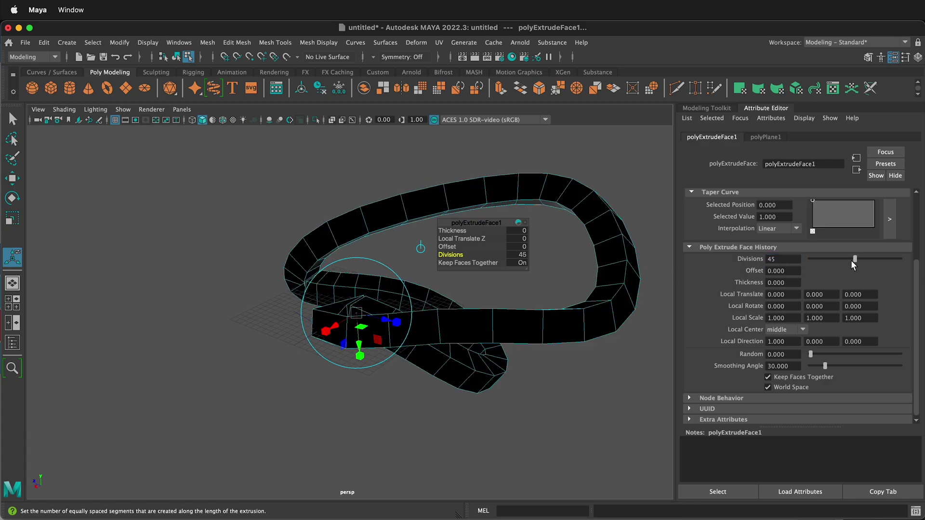
{"action": "mouse_move", "coordinate": [852, 261]}
{"action": "left_mouse_down"}
{"action": "mouse_move", "coordinate": [861, 257]}
{"action": "mouse_move", "coordinate": [824, 258]}
{"action": "mouse_move", "coordinate": [843, 257]}
{"action": "left_mouse_up"}
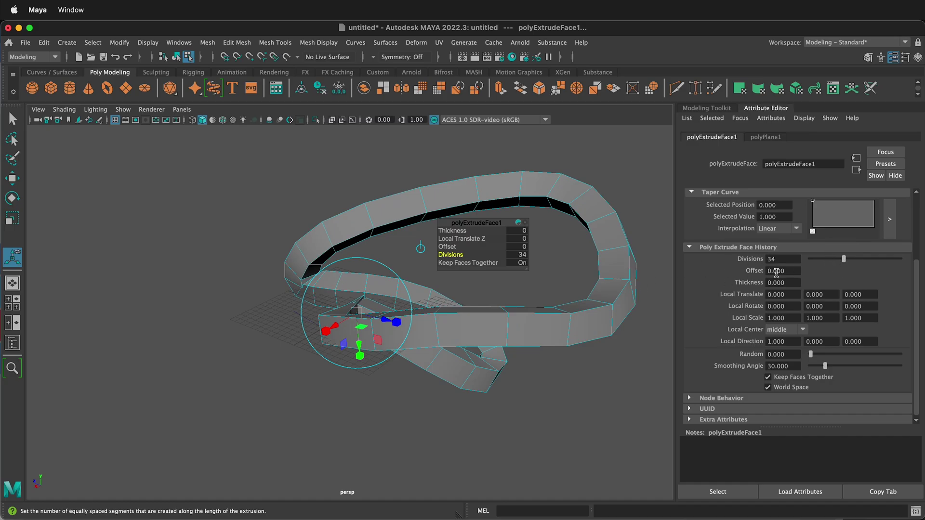
Step: Set the extrusion's taper to 0 and twist to 180, and preview the mesh smoothed
{"action": "scroll", "coordinate": [790, 362], "scroll_direction": "down", "scroll_amount": 1}
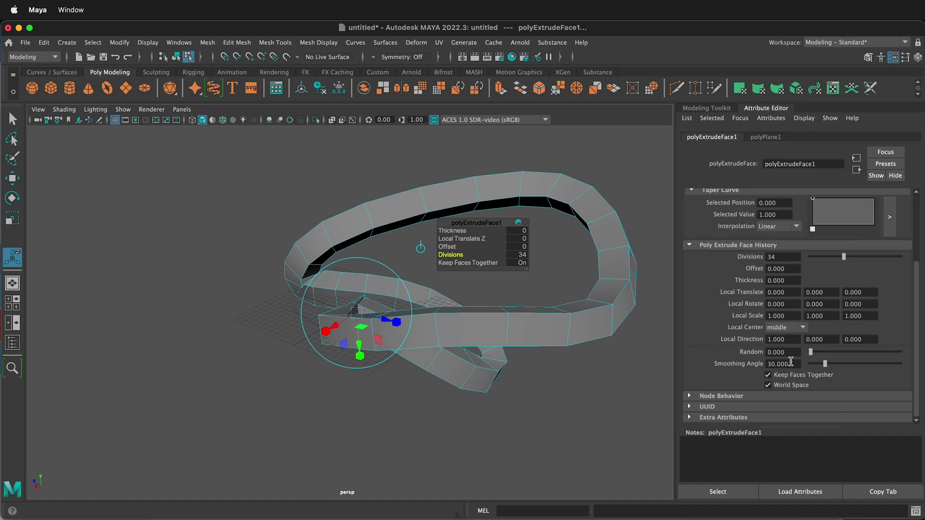
{"action": "scroll", "coordinate": [782, 263], "scroll_direction": "up", "scroll_amount": 5}
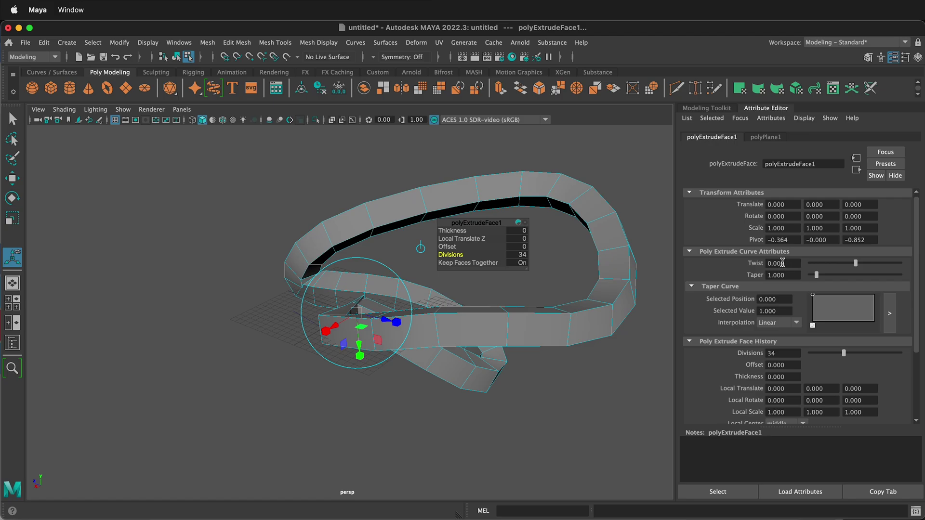
{"action": "left_click_drag", "start_coordinate": [817, 274], "coordinate": [906, 260]}
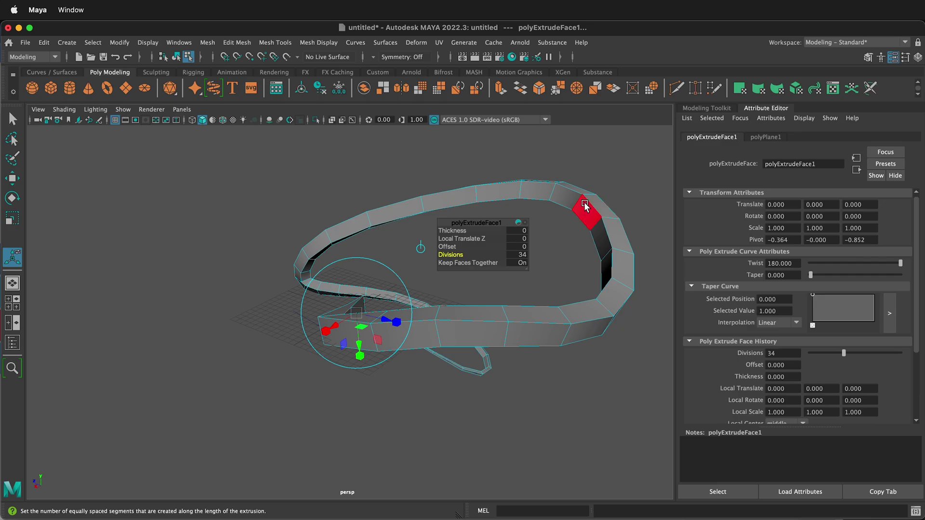
{"action": "key", "text": "3"}
{"action": "left_click_drag", "start_coordinate": [527, 279], "coordinate": [413, 314], "text": "alt"}
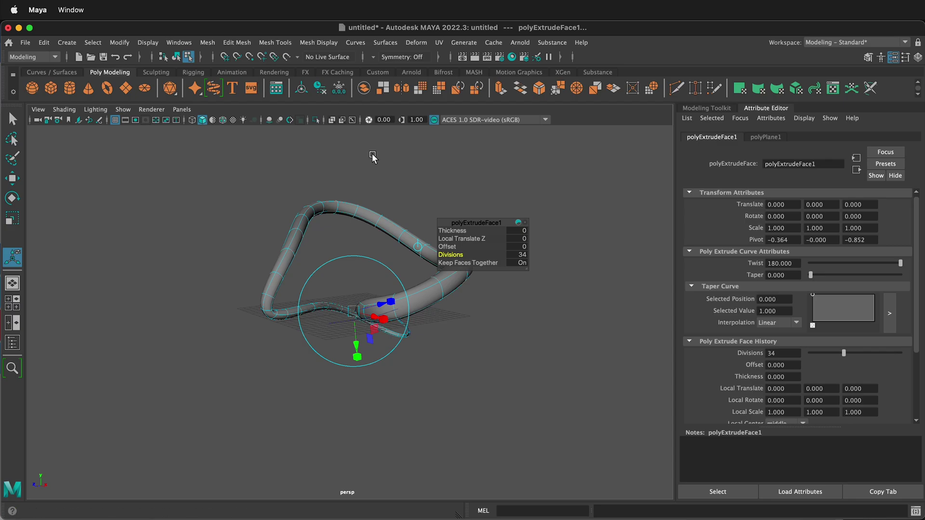
Step: Show the Outliner, select curve1, expose its control vertices and switch the viewport to wireframe display
{"action": "left_click", "coordinate": [12, 344]}
{"action": "left_click", "coordinate": [66, 186]}
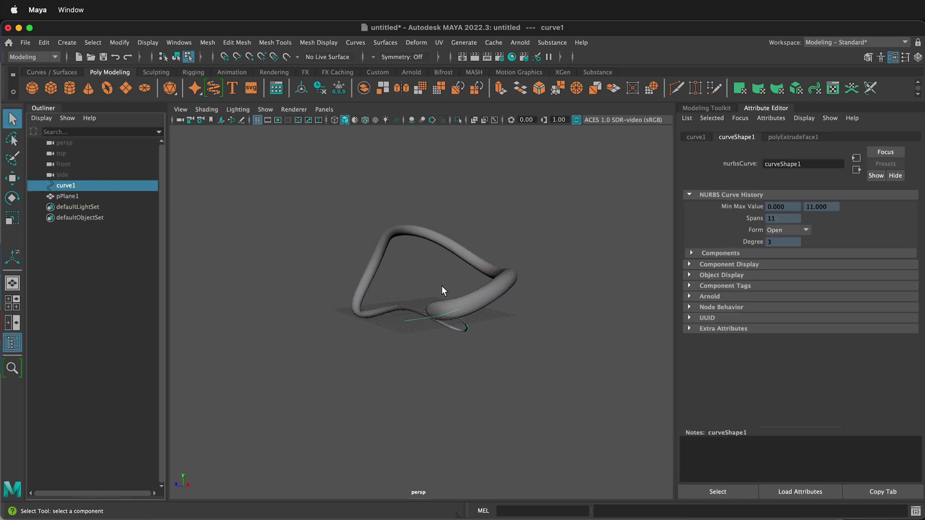
{"action": "right_click_drag", "start_coordinate": [424, 317], "coordinate": [377, 316]}
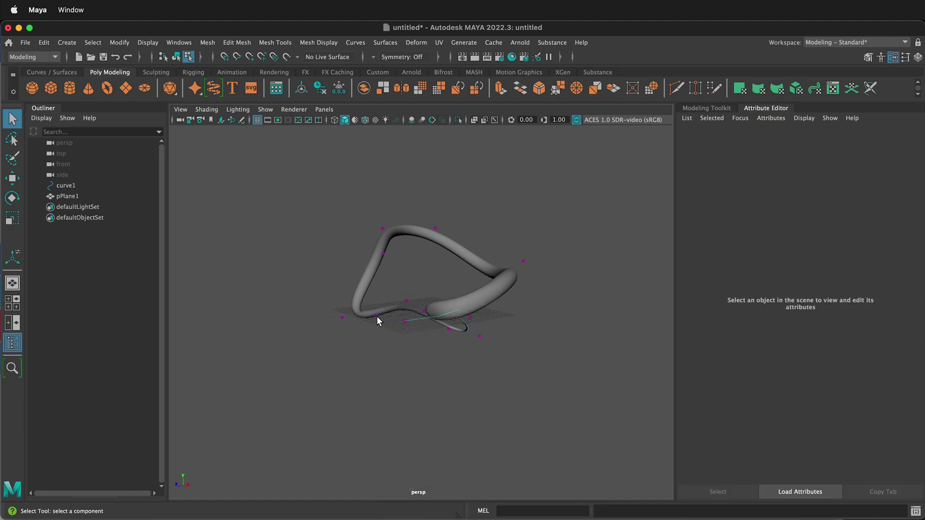
{"action": "key", "text": "4"}
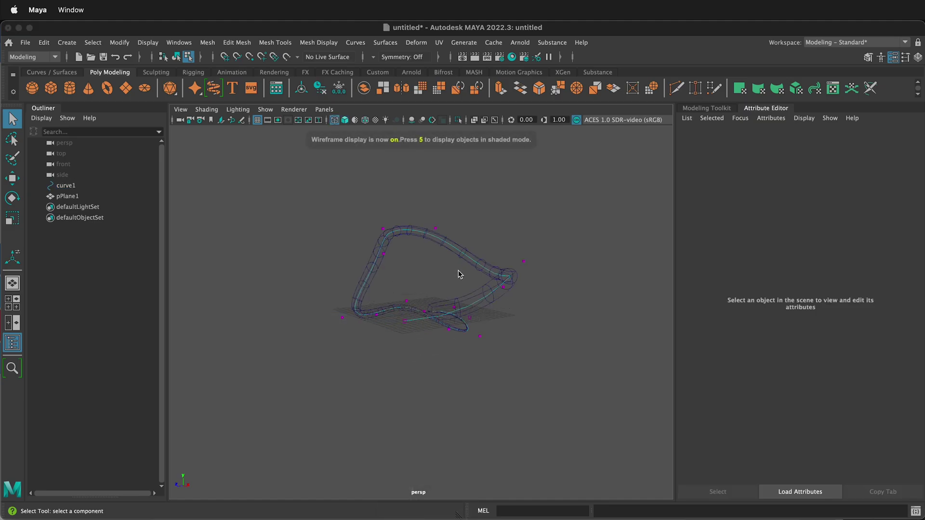
Step: Select the control vertex at the curve's upper bend and move it upward to raise the tube
{"action": "scroll", "coordinate": [400, 224], "scroll_direction": "up", "scroll_amount": 5}
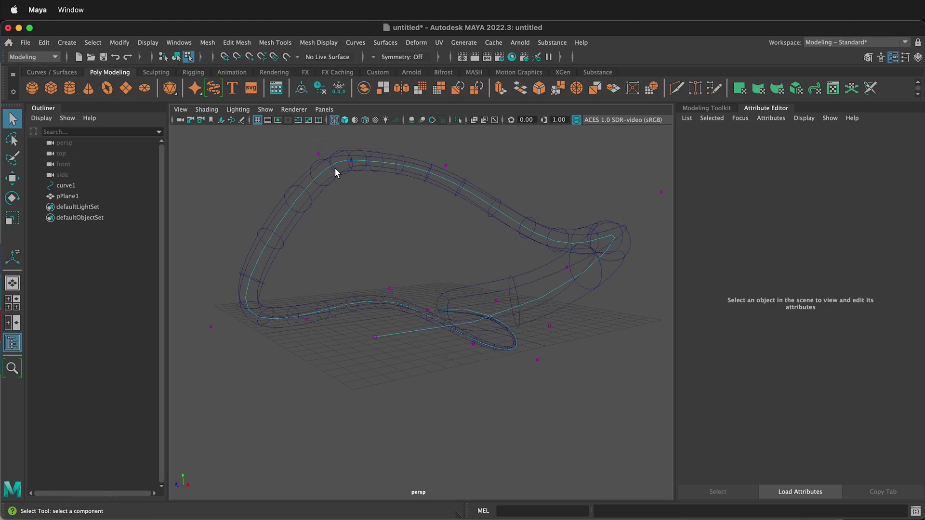
{"action": "left_click", "coordinate": [336, 150]}
{"action": "scroll", "coordinate": [388, 223], "scroll_direction": "down", "scroll_amount": 5}
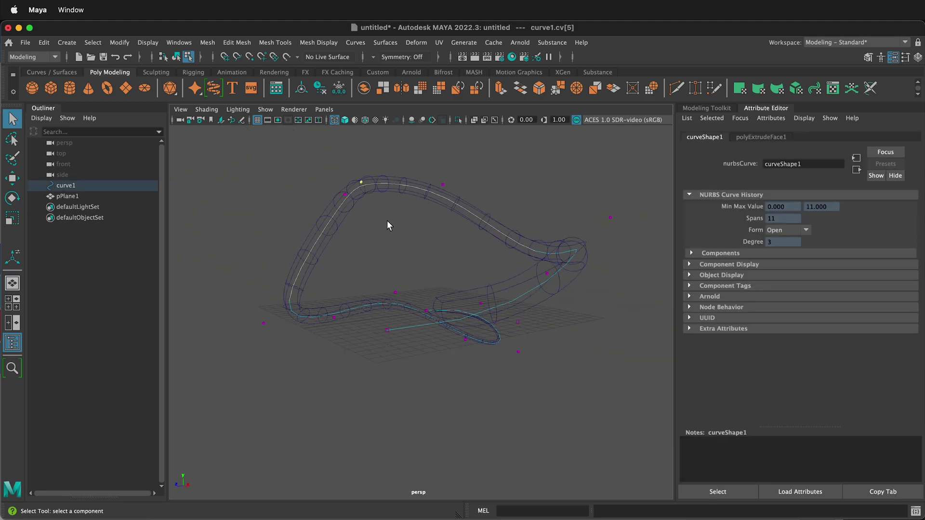
{"action": "key", "text": "w"}
{"action": "left_click_drag", "start_coordinate": [379, 179], "coordinate": [378, 128]}
Step: Move a control vertex at the wide bend near the thick end of the tube outward to widen the loop
{"action": "left_click", "coordinate": [537, 254]}
{"action": "left_click_drag", "start_coordinate": [579, 257], "coordinate": [626, 262]}
{"action": "left_click_drag", "start_coordinate": [575, 326], "coordinate": [502, 350], "text": "alt"}
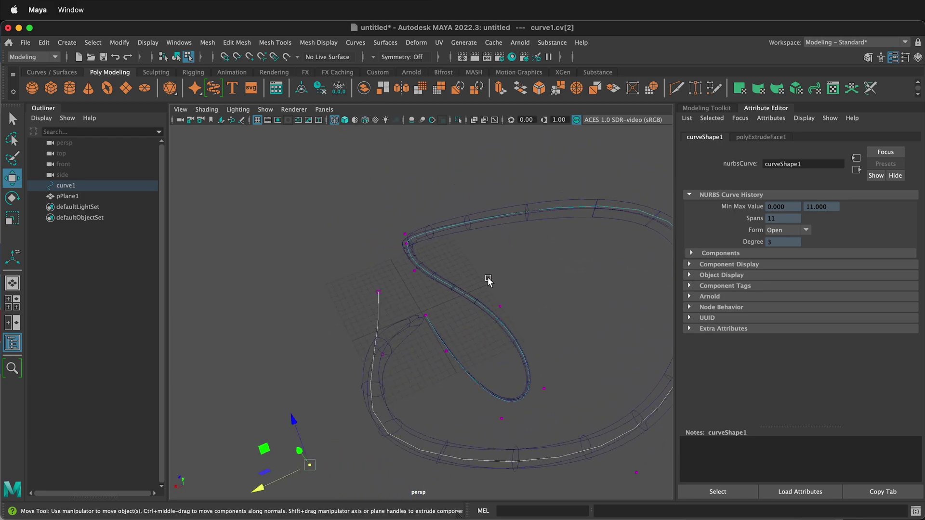
Step: Reposition the control vertices around the curve's starting end, including its first point, and return the viewport to shaded display
{"action": "left_click_drag", "start_coordinate": [487, 277], "coordinate": [538, 331]}
{"action": "left_click_drag", "start_coordinate": [450, 294], "coordinate": [518, 248]}
{"action": "left_click_drag", "start_coordinate": [488, 309], "coordinate": [323, 312], "text": "alt"}
{"action": "left_click_drag", "start_coordinate": [453, 310], "coordinate": [514, 376]}
{"action": "middle_click_drag", "start_coordinate": [500, 291], "coordinate": [480, 233]}
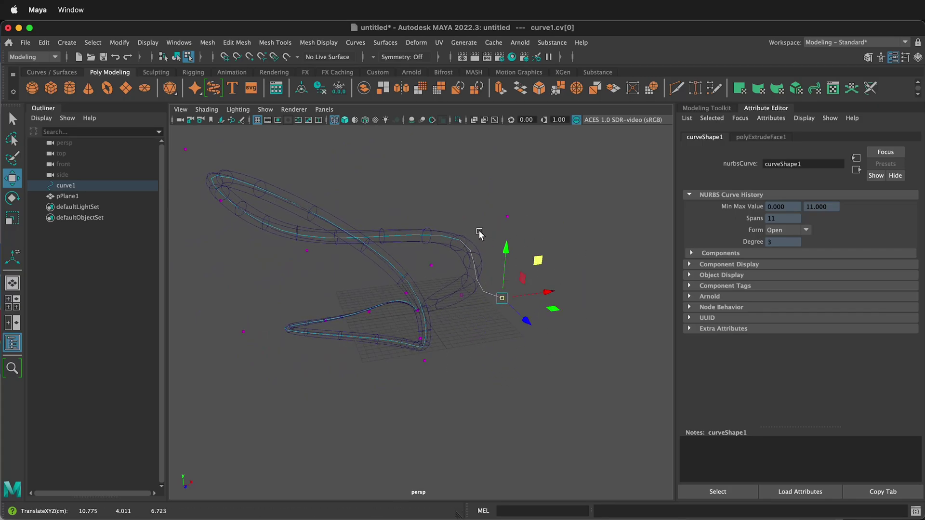
{"action": "key", "text": "5"}
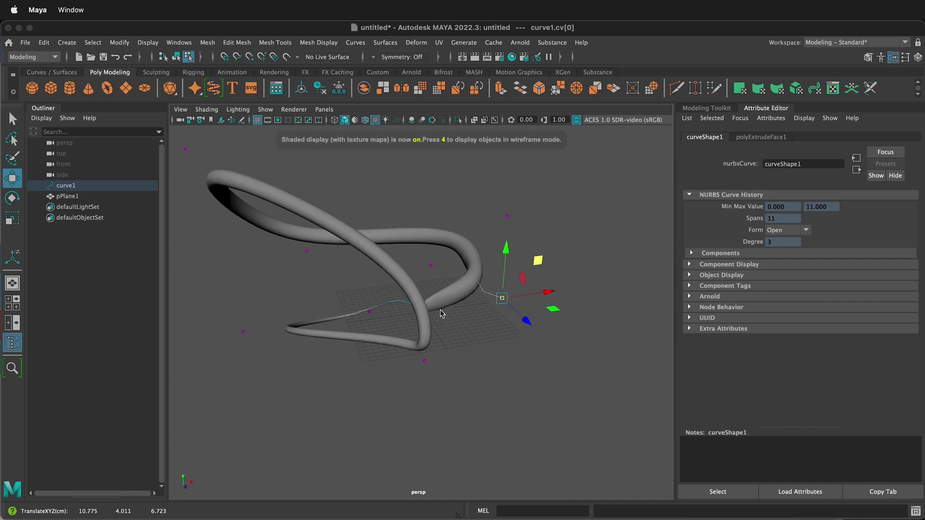